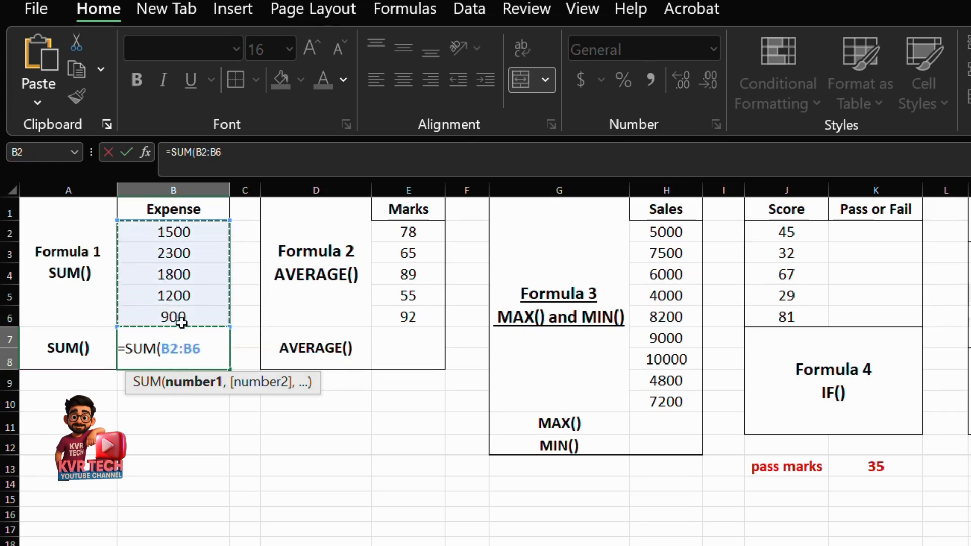
# Complete the SUM formula over the expenses in B2:B6 in the result cell beside the SUM() label.
pyautogui.write(')')
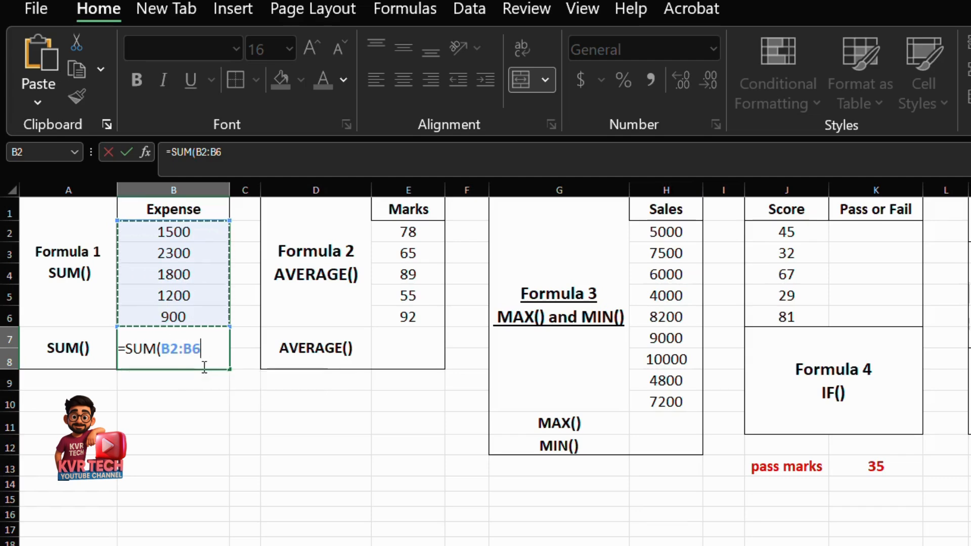
pyautogui.press('Return')
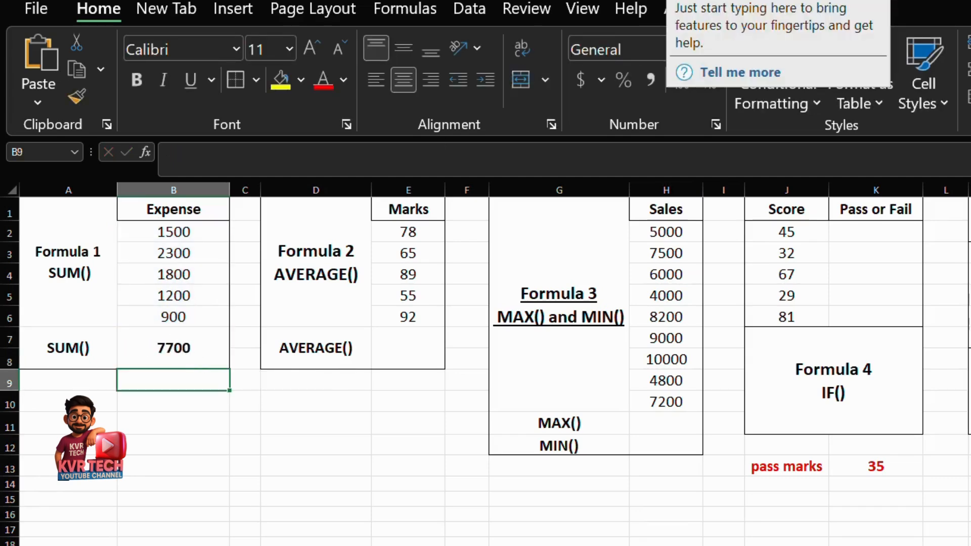
pyautogui.hotkey('alt', 'q')
pyautogui.write('sum')
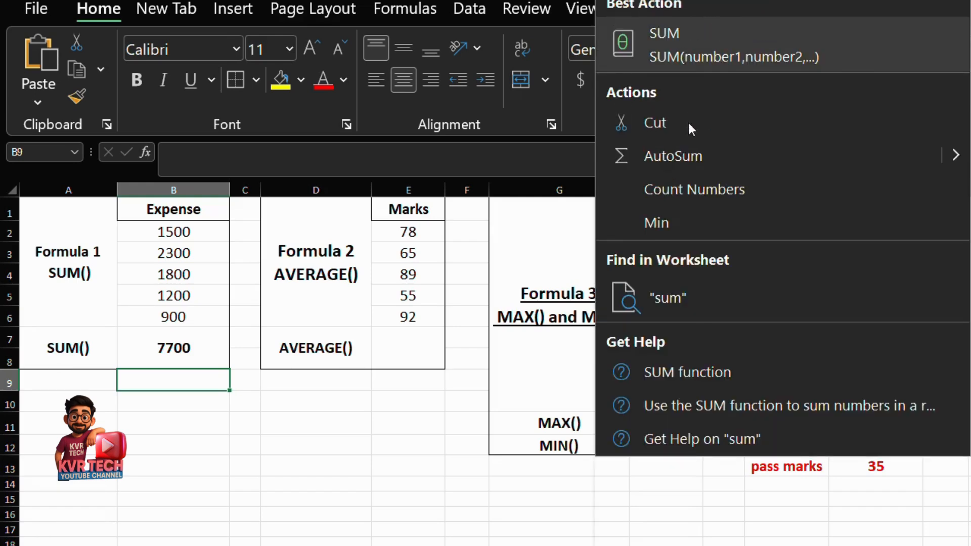
pyautogui.click(691, 156)
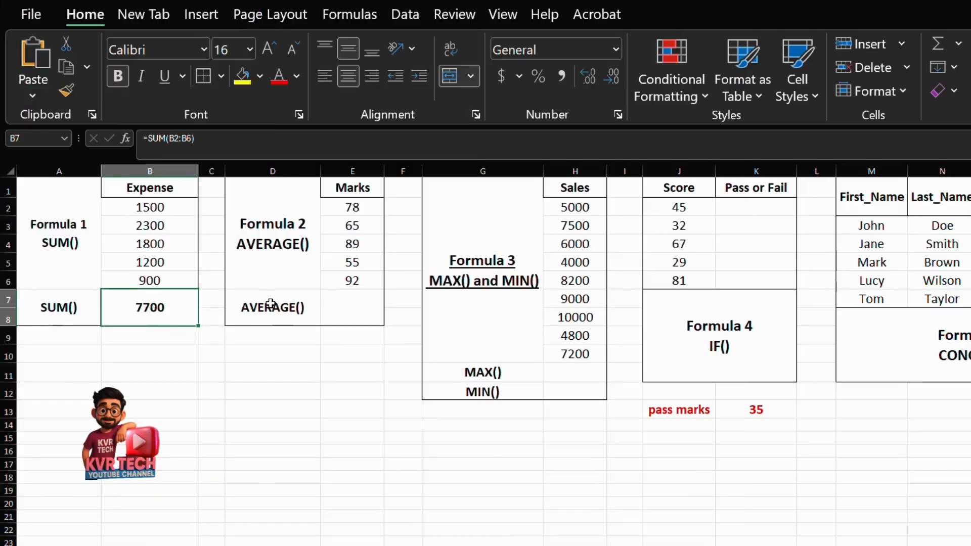
# Calculate the average of the marks in E2:E6 with an AVERAGE formula in merged cell E7, beside the AVERAGE() label.
pyautogui.click(276, 307)
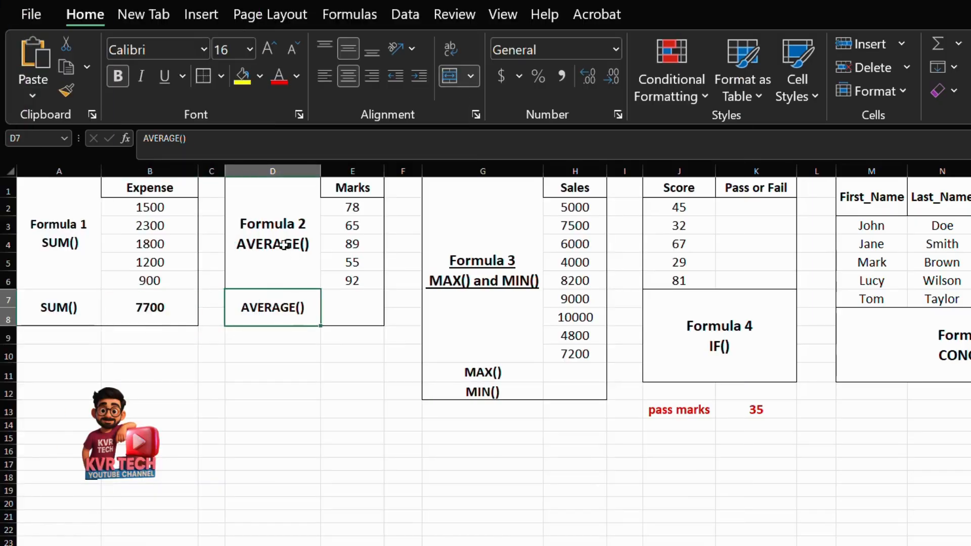
pyautogui.moveTo(346, 189); pyautogui.dragTo(358, 280)
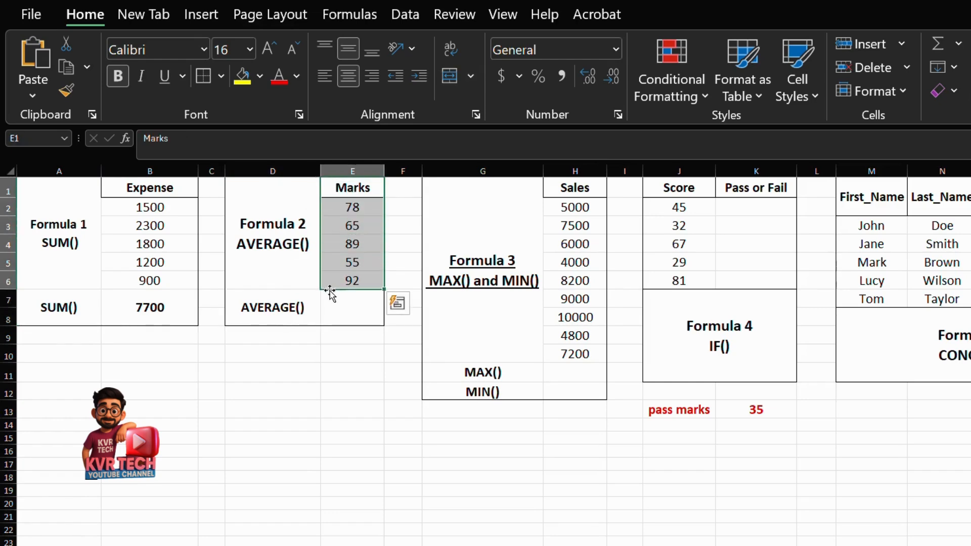
pyautogui.click(343, 311)
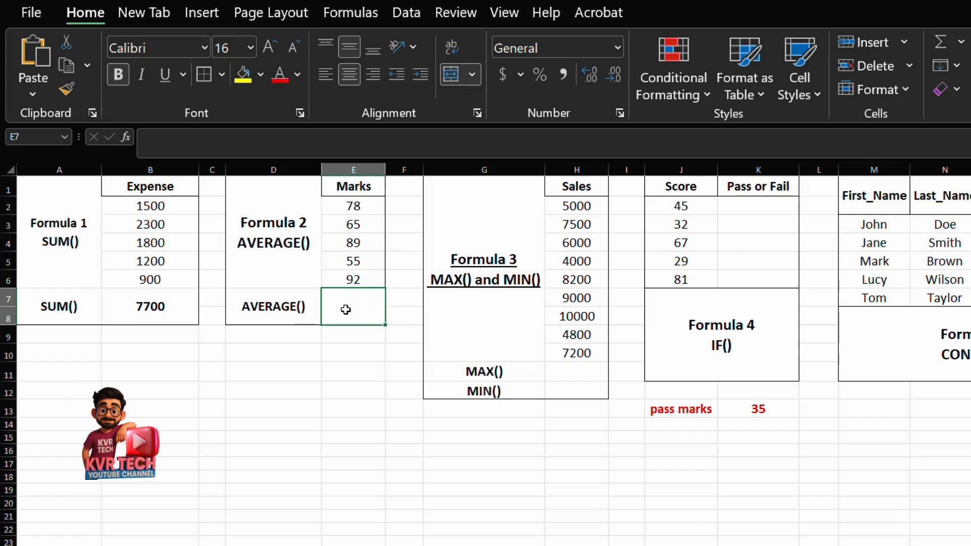
pyautogui.write('=ave')
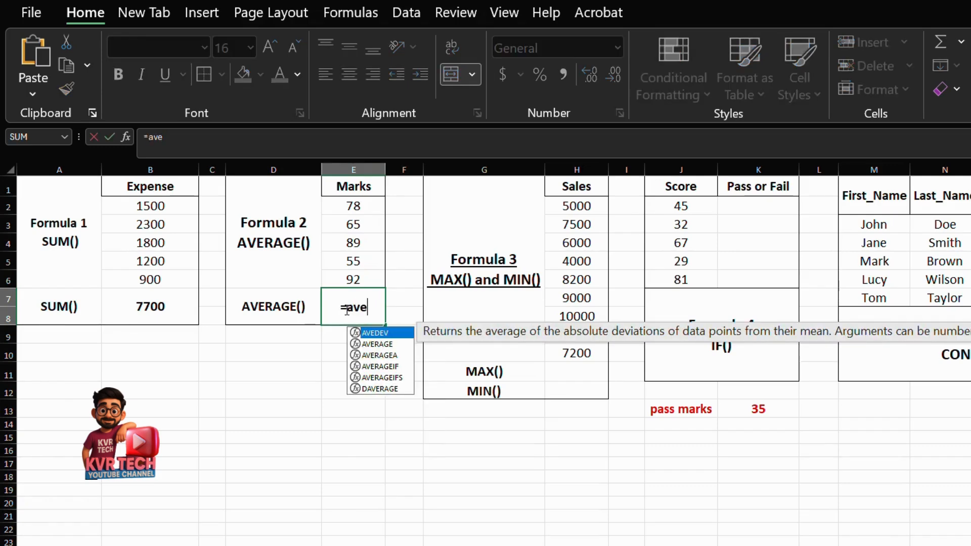
pyautogui.write('ra')
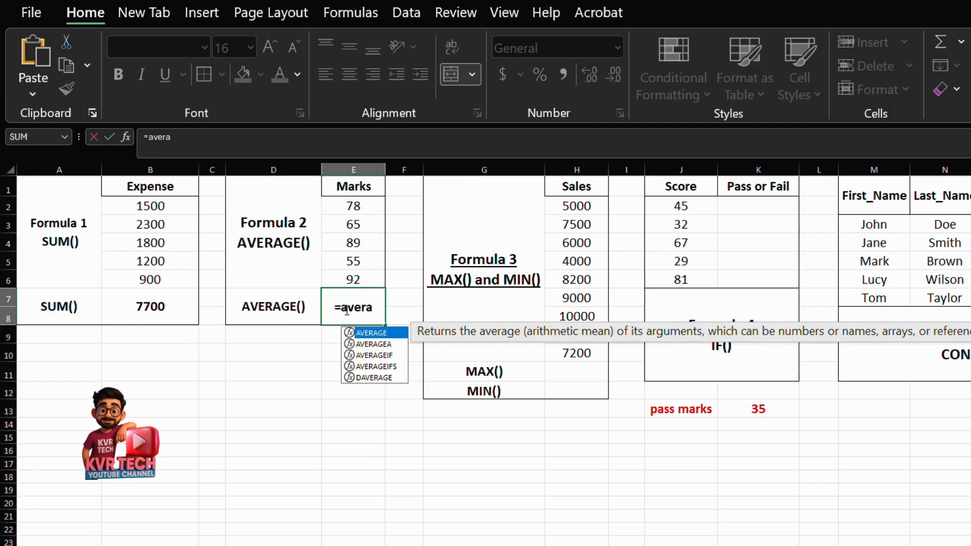
pyautogui.write('ge')
pyautogui.press('Tab')
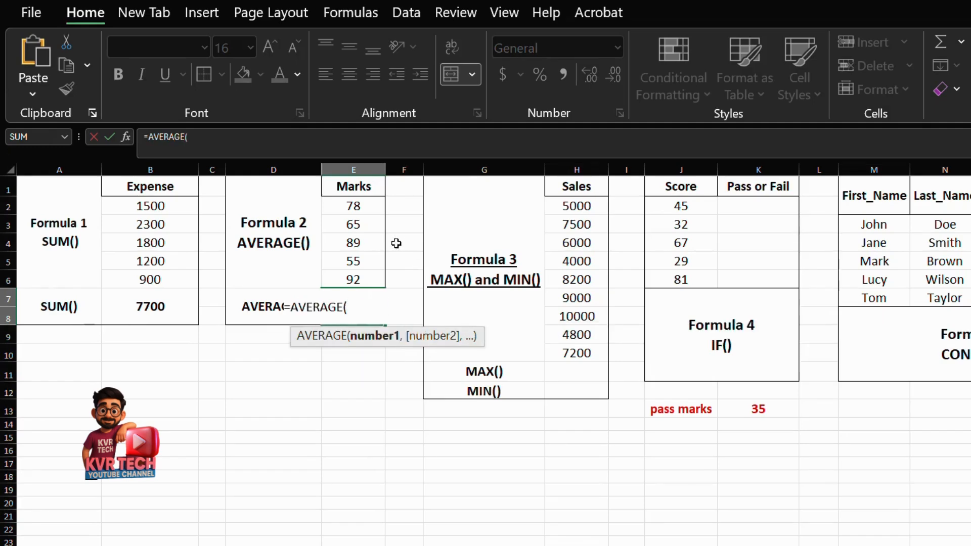
pyautogui.moveTo(360, 209); pyautogui.dragTo(361, 283)
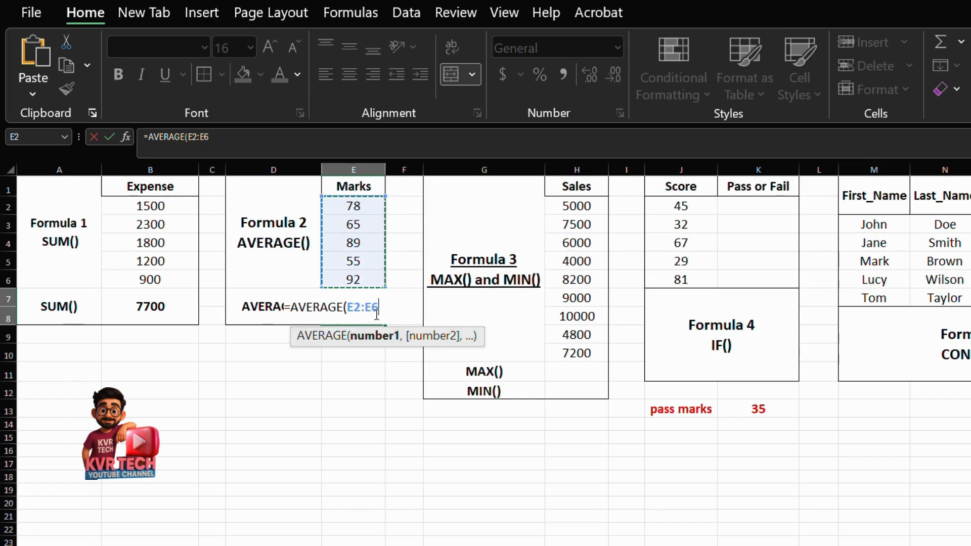
pyautogui.press('Return')
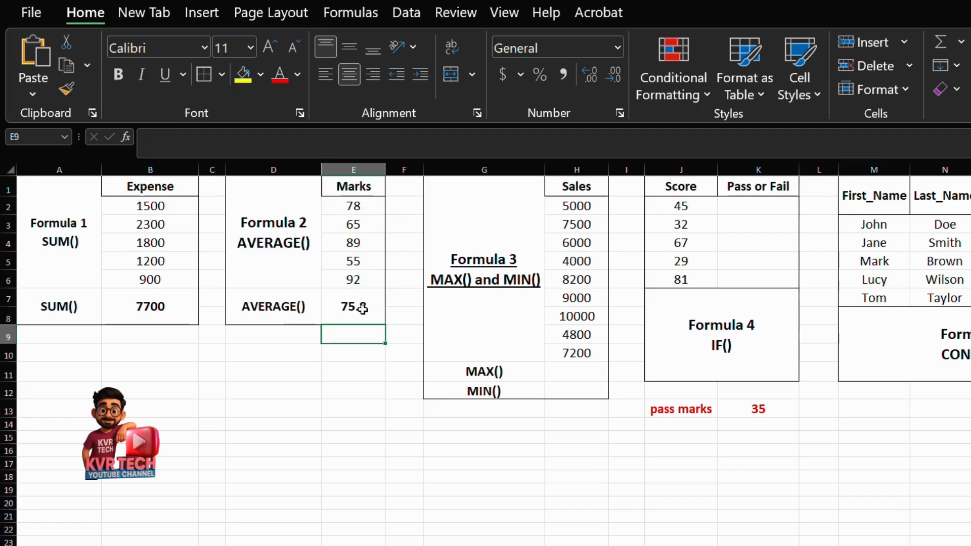
pyautogui.click(362, 308)
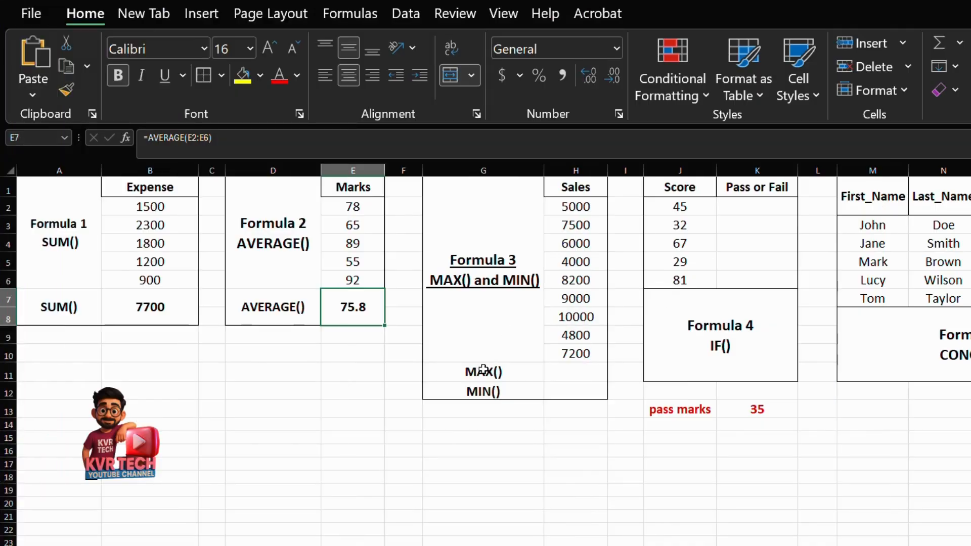
# Find the highest sales figure in H2:H10 with a MAX formula in cell H11, beside the MAX() label.
pyautogui.click(477, 373)
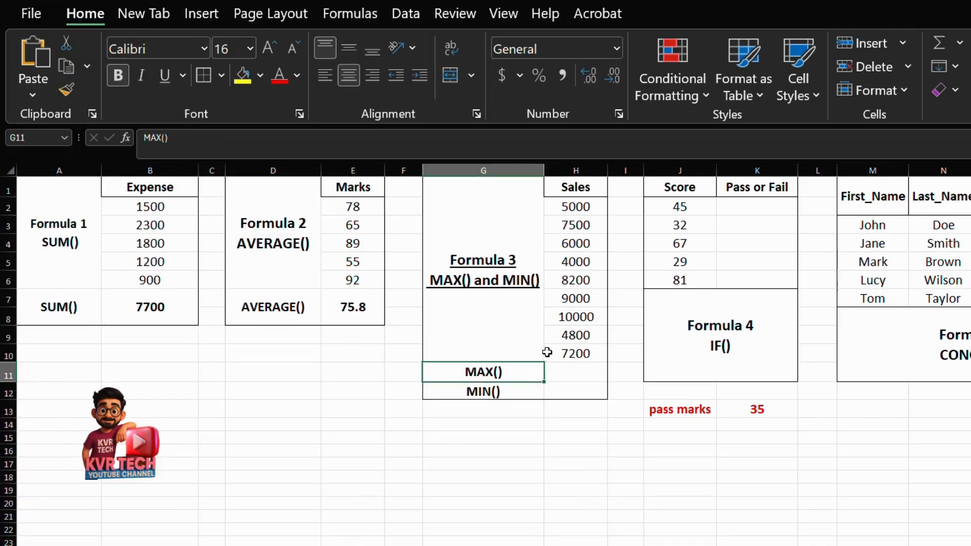
pyautogui.moveTo(575, 204); pyautogui.dragTo(574, 339)
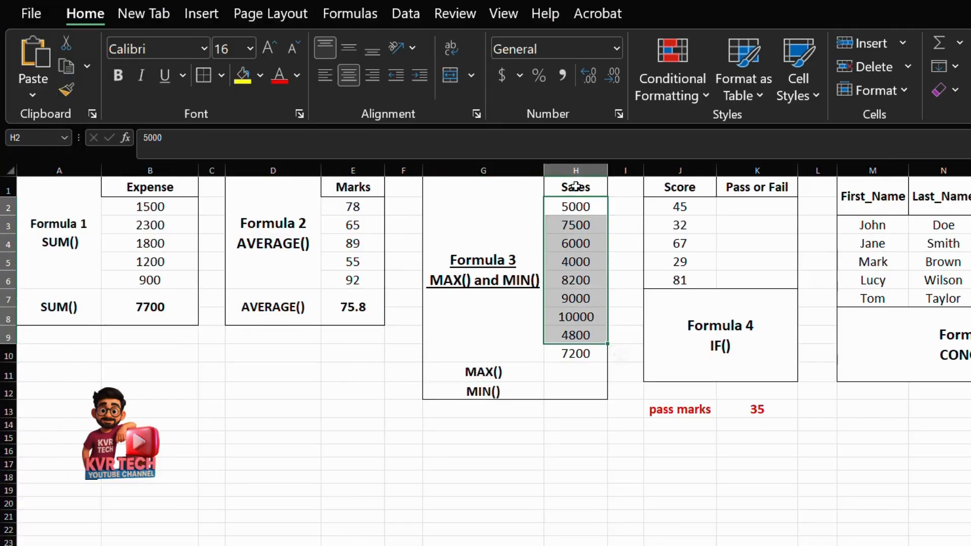
pyautogui.moveTo(569, 187); pyautogui.dragTo(583, 353)
pyautogui.click(505, 373)
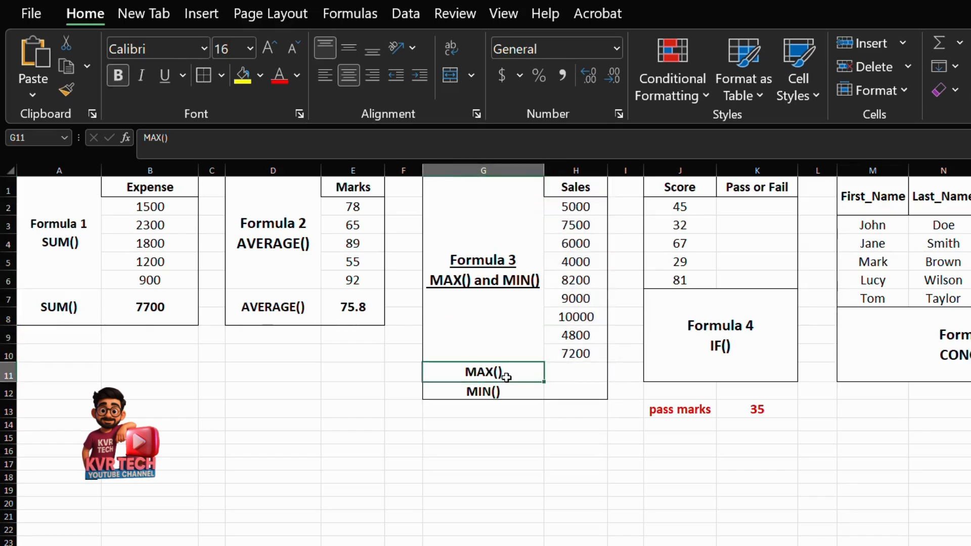
pyautogui.click(565, 372)
pyautogui.write('=')
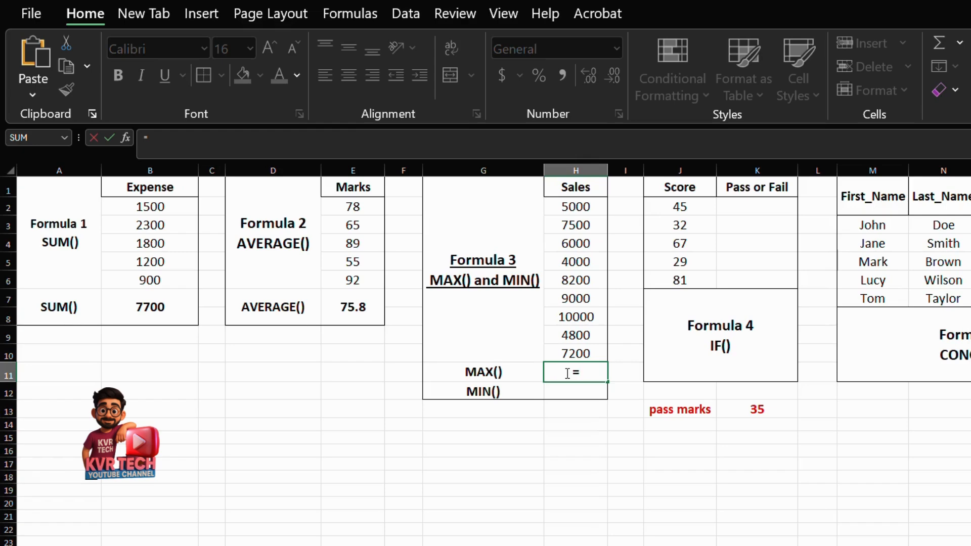
pyautogui.write('max')
pyautogui.press('Tab')
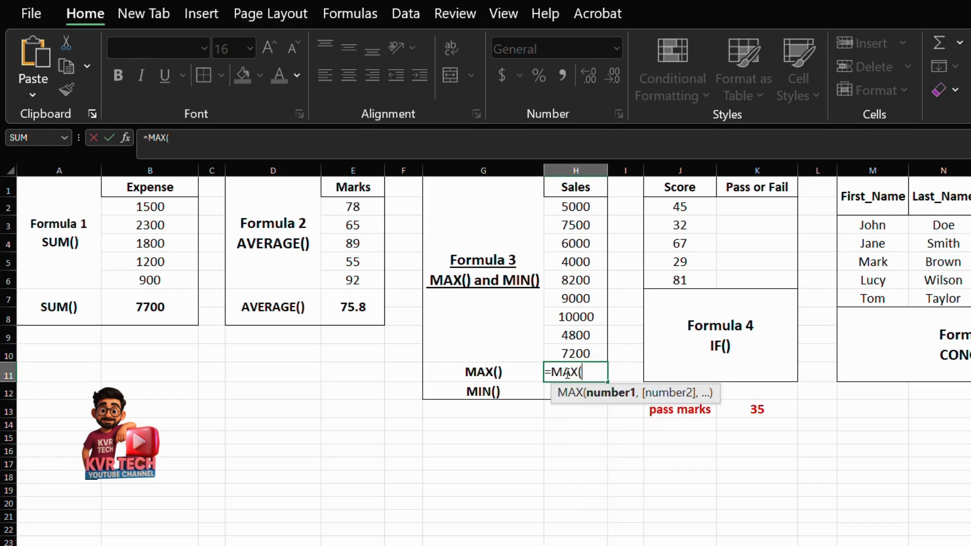
pyautogui.moveTo(575, 204); pyautogui.dragTo(572, 352)
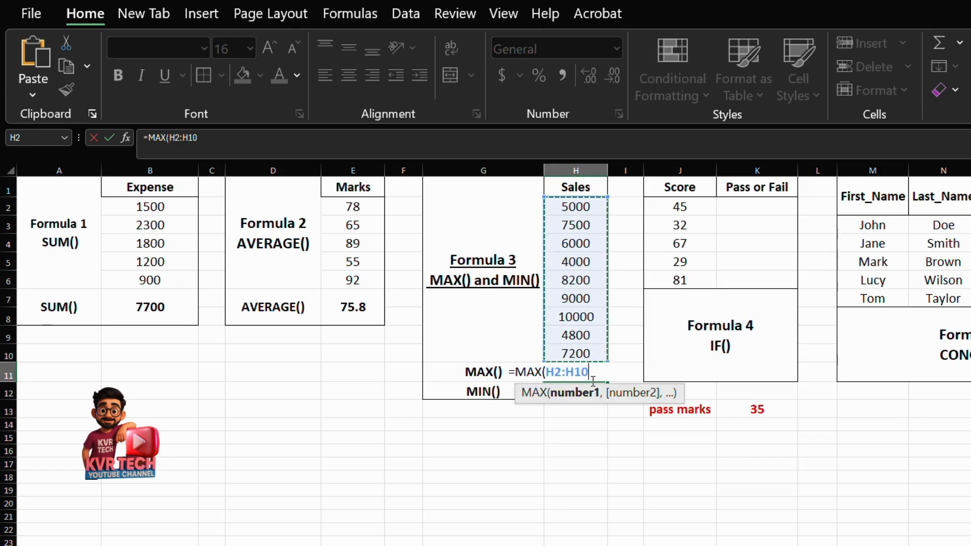
pyautogui.press('Escape')
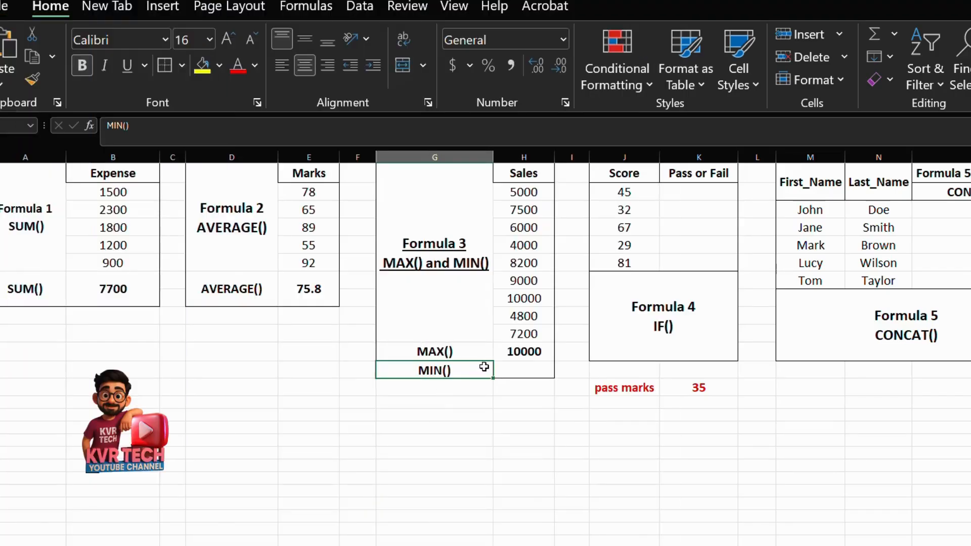
# Find the lowest sales figure in H2:H10 with a MIN formula in cell H12, beside the MIN() label.
pyautogui.moveTo(541, 186); pyautogui.dragTo(537, 328)
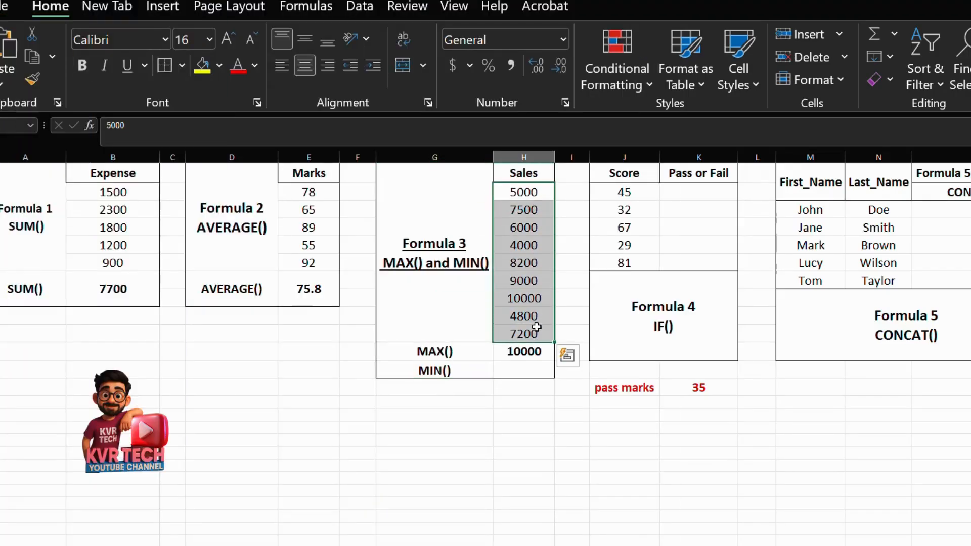
pyautogui.click(512, 372)
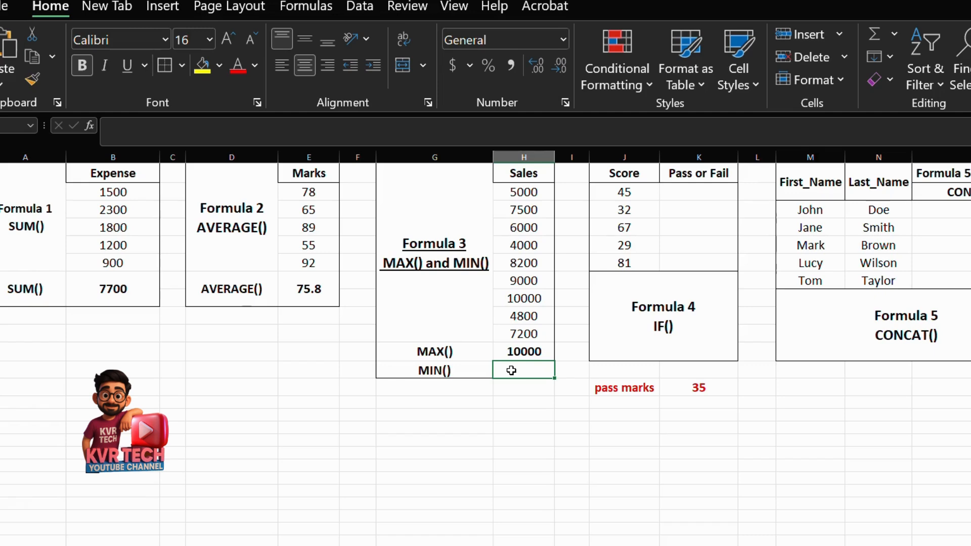
pyautogui.write('=')
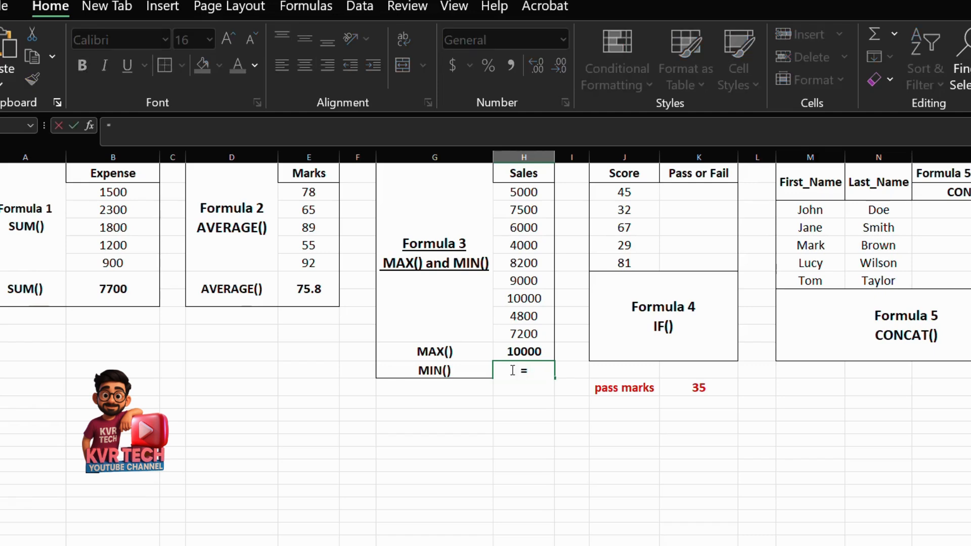
pyautogui.write('min')
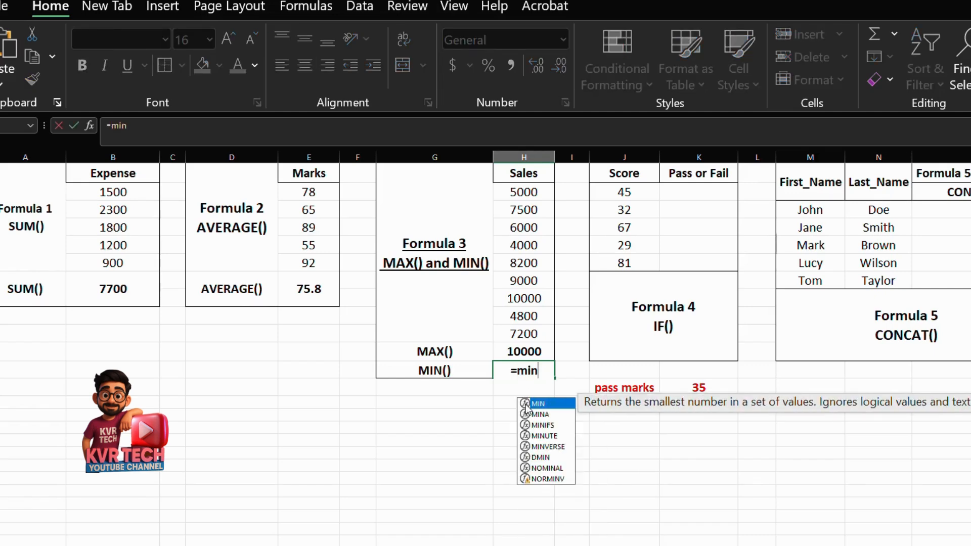
pyautogui.press('Tab')
pyautogui.moveTo(515, 192); pyautogui.dragTo(516, 330)
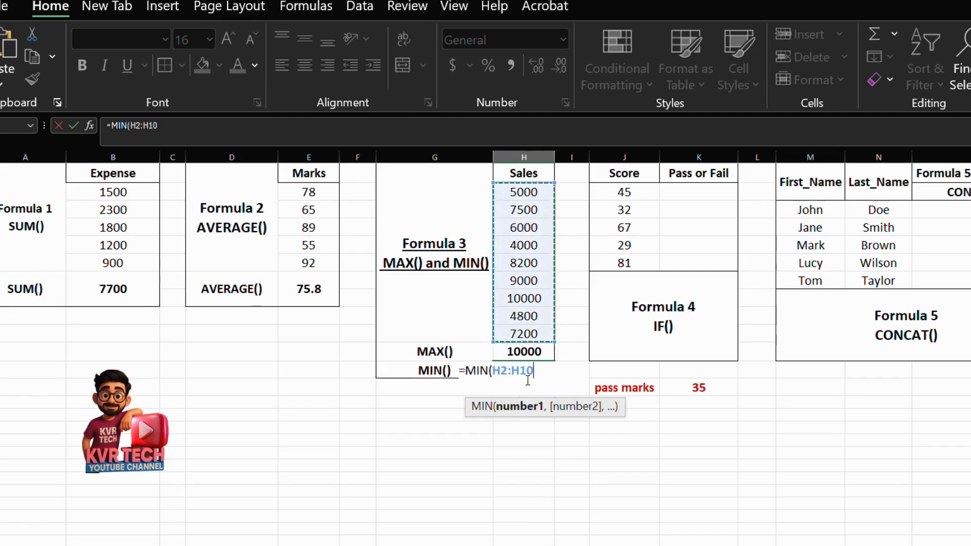
pyautogui.press('Return')
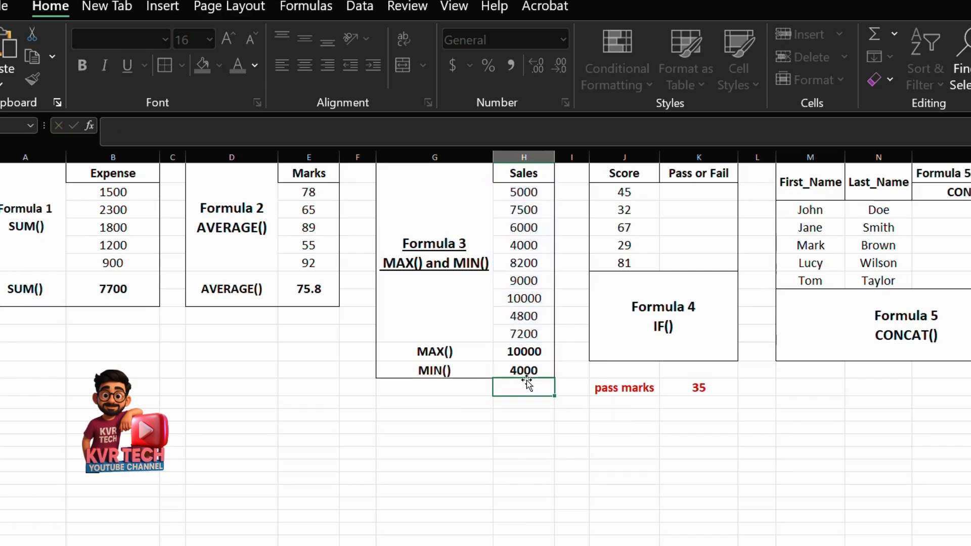
pyautogui.click(541, 370)
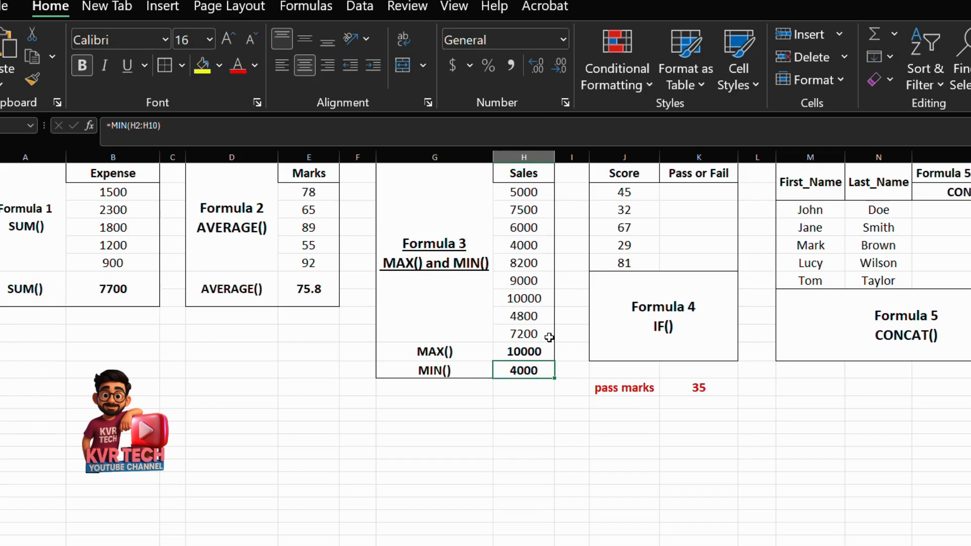
# Enter =IF(J2>=35,"Pass","fail") in K2 under Pass or Fail and fill the formula down to K6.
pyautogui.click(685, 340)
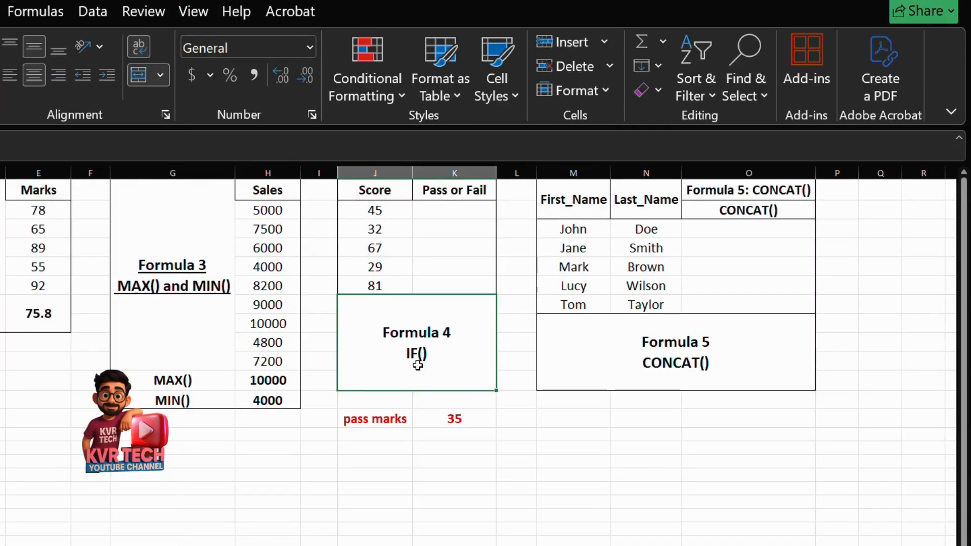
pyautogui.moveTo(373, 193); pyautogui.dragTo(386, 287)
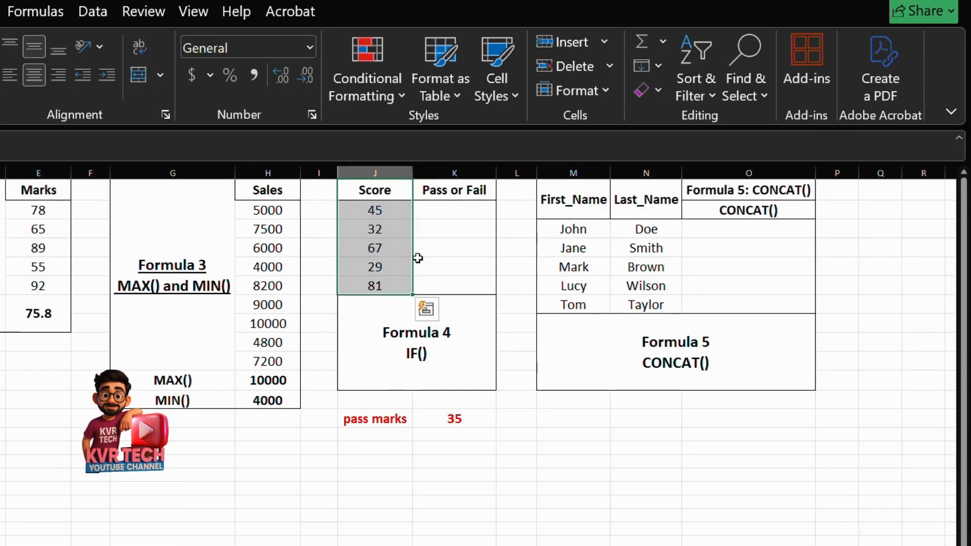
pyautogui.click(434, 213)
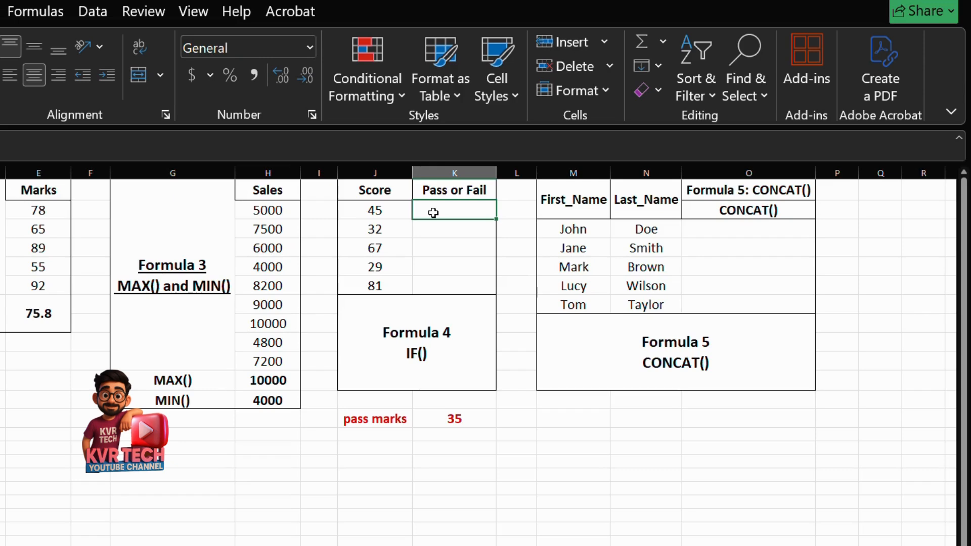
pyautogui.write('=')
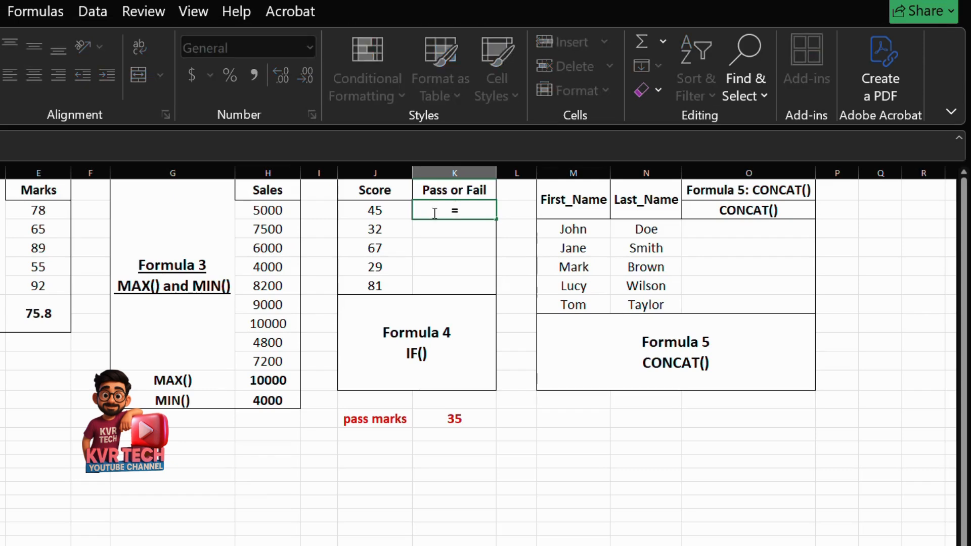
pyautogui.write('if')
pyautogui.press('Tab')
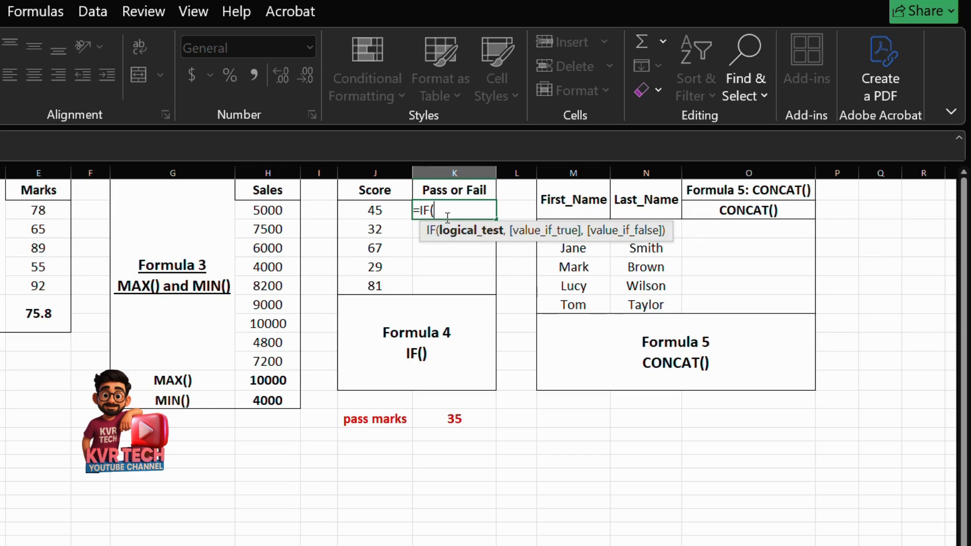
pyautogui.click(380, 208)
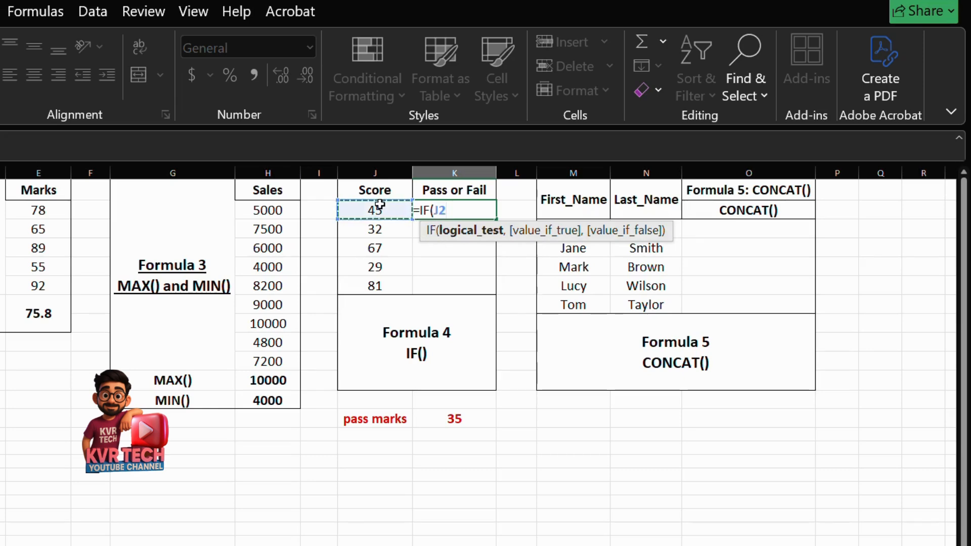
pyautogui.write('>')
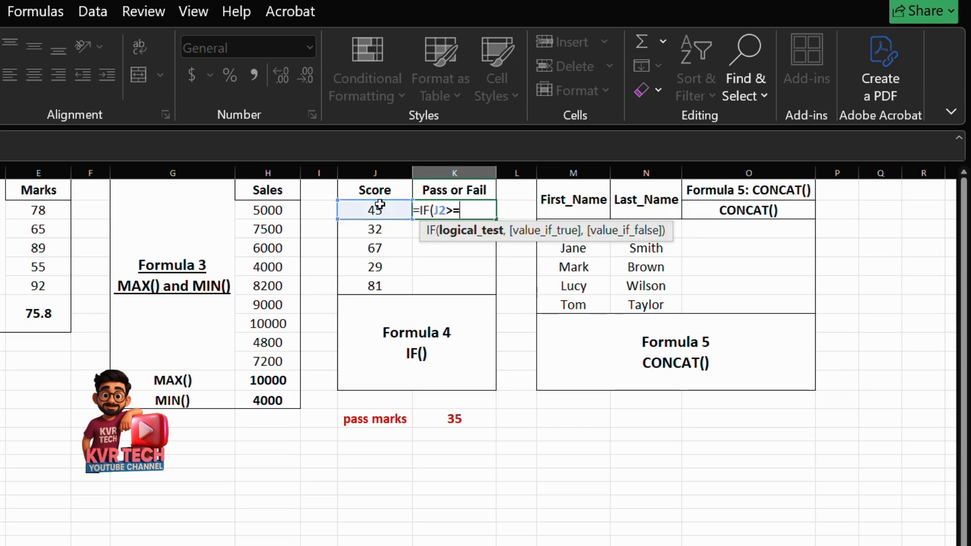
pyautogui.write('=35')
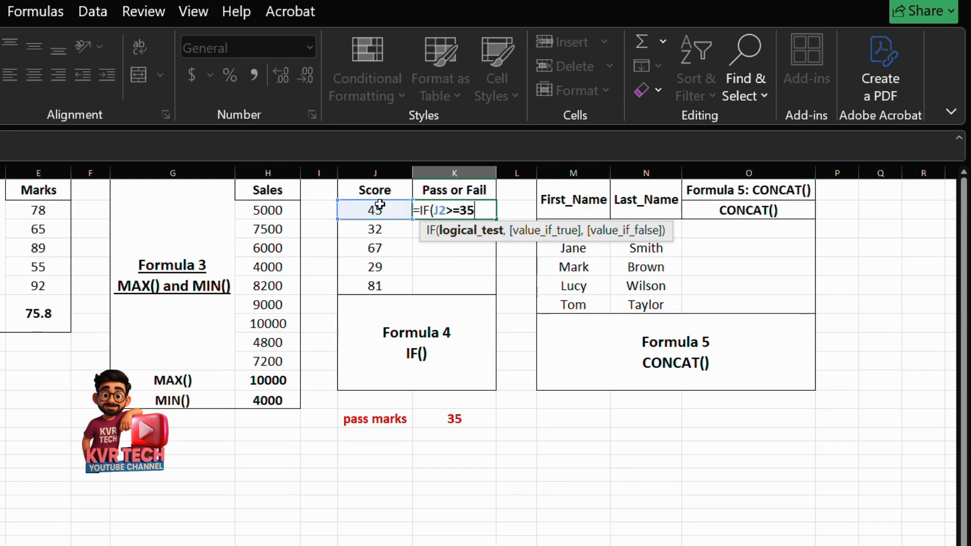
pyautogui.write(',"Pass","fail')
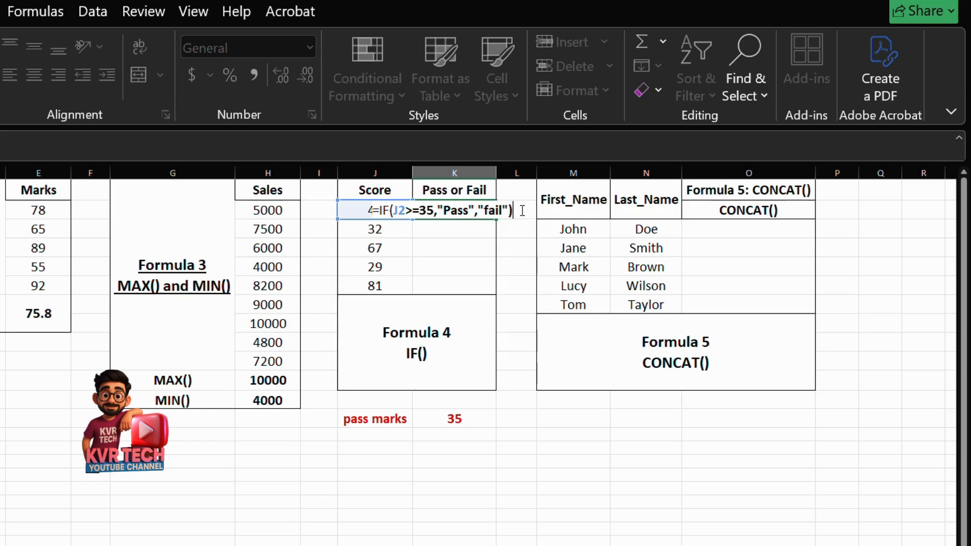
pyautogui.press('Return')
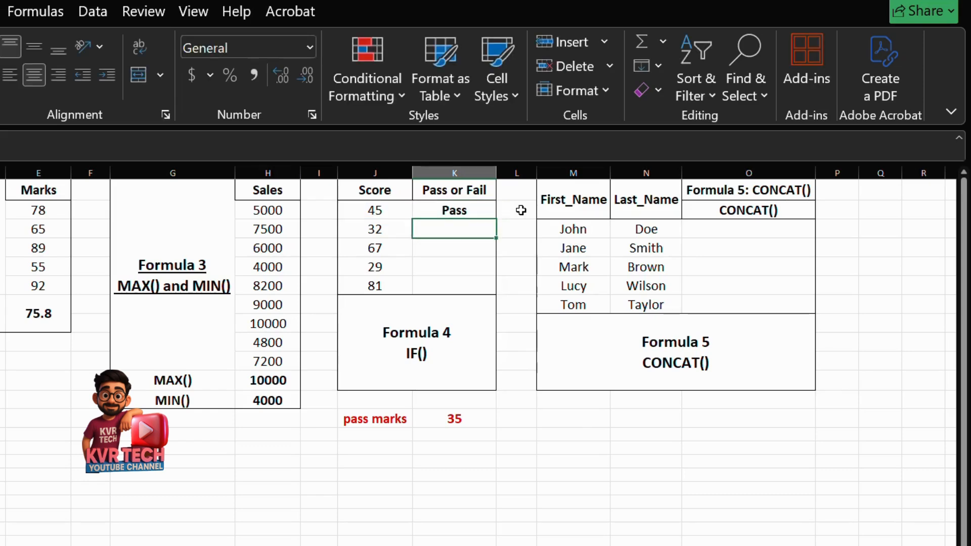
pyautogui.click(457, 209)
pyautogui.moveTo(495, 219); pyautogui.dragTo(495, 292)
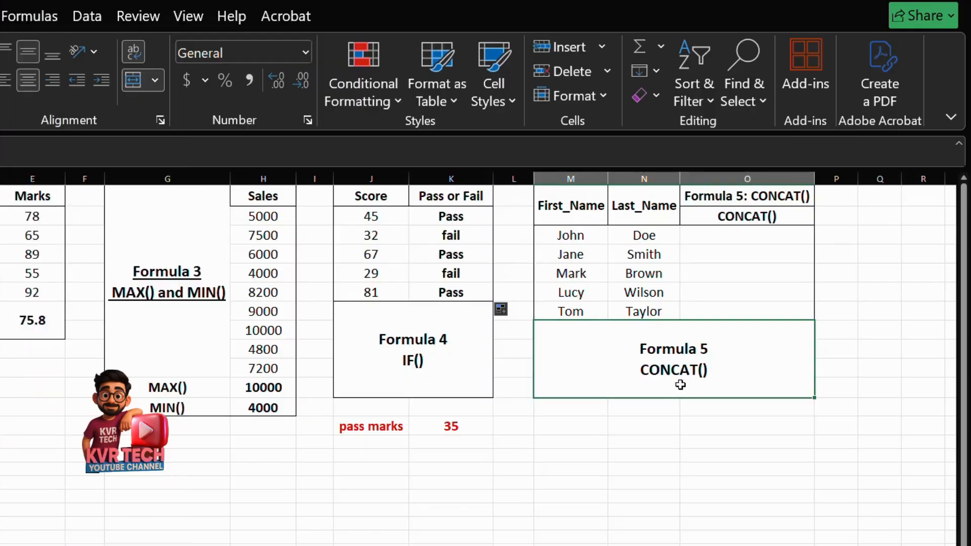
# Join the first name in M3 and the last name in N3, separated by a space, with a CONCAT formula in O3.
pyautogui.click(628, 234)
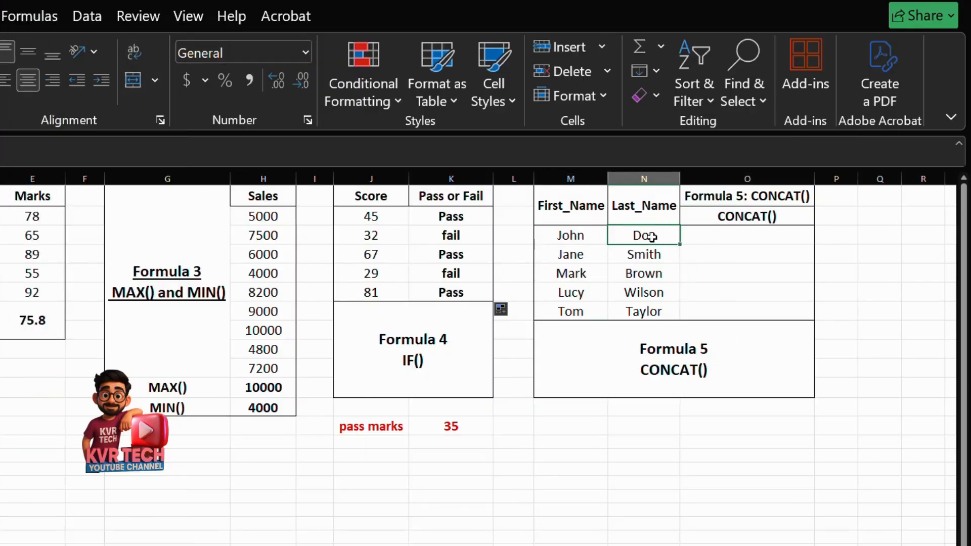
pyautogui.click(741, 237)
pyautogui.click(564, 233)
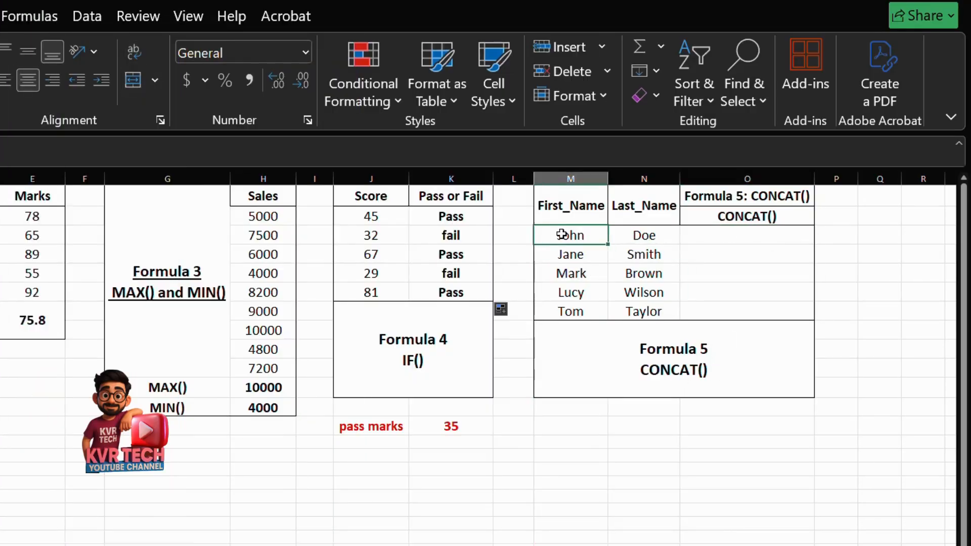
pyautogui.moveTo(570, 235); pyautogui.dragTo(604, 275)
pyautogui.moveTo(641, 234); pyautogui.dragTo(658, 304)
pyautogui.click(715, 232)
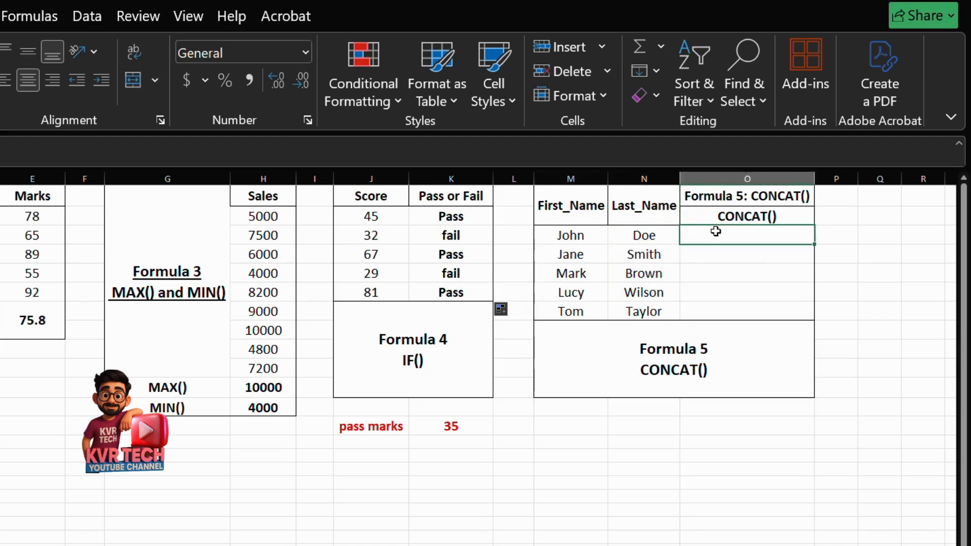
pyautogui.write('=conca')
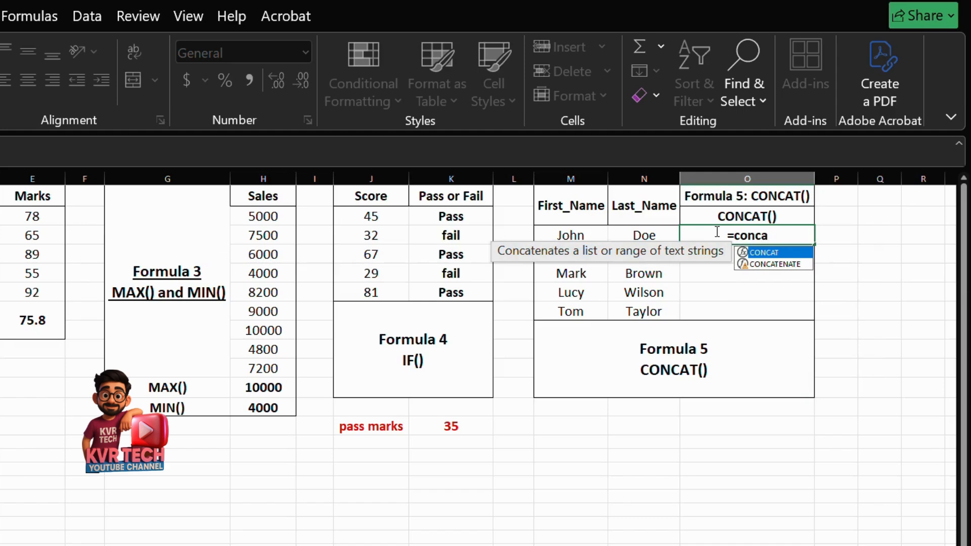
pyautogui.press('Tab')
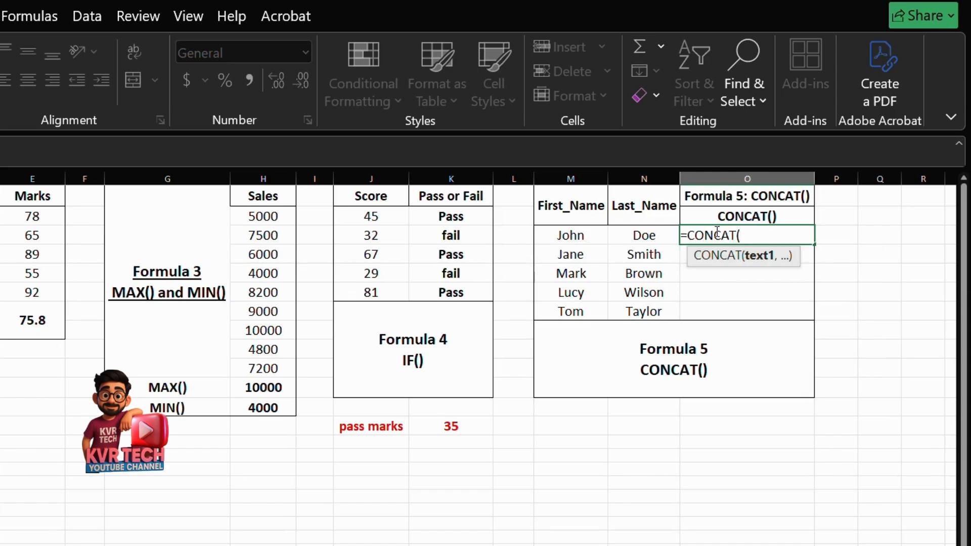
pyautogui.click(565, 236)
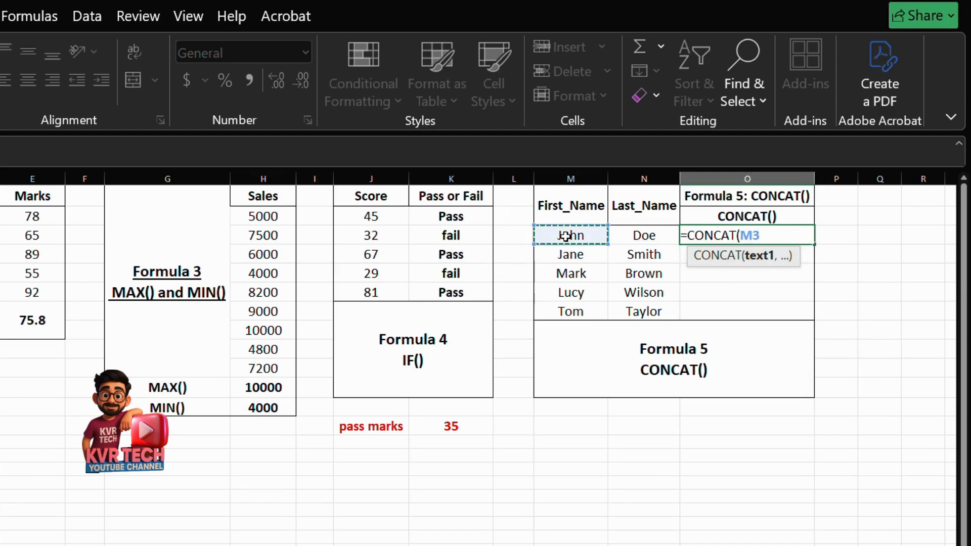
pyautogui.write(',')
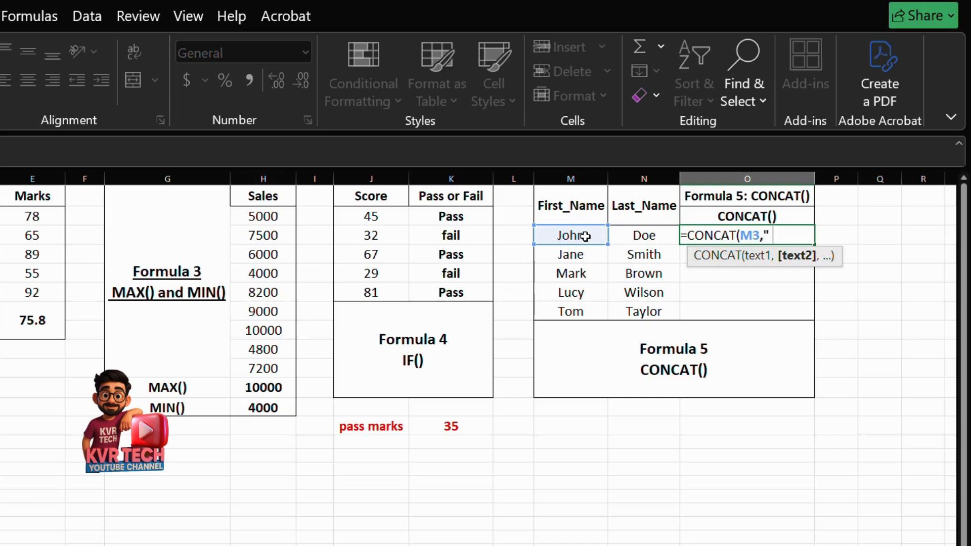
pyautogui.write('" ",')
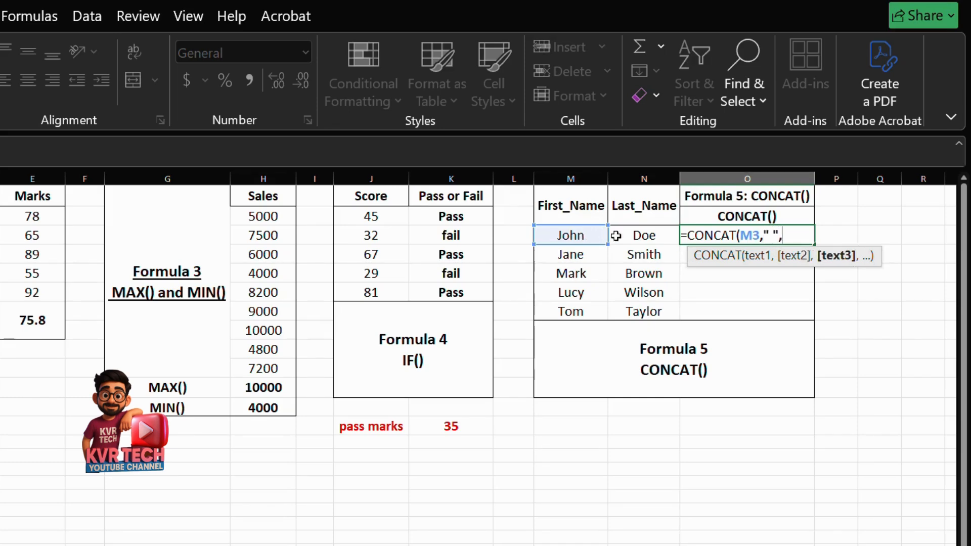
pyautogui.click(646, 237)
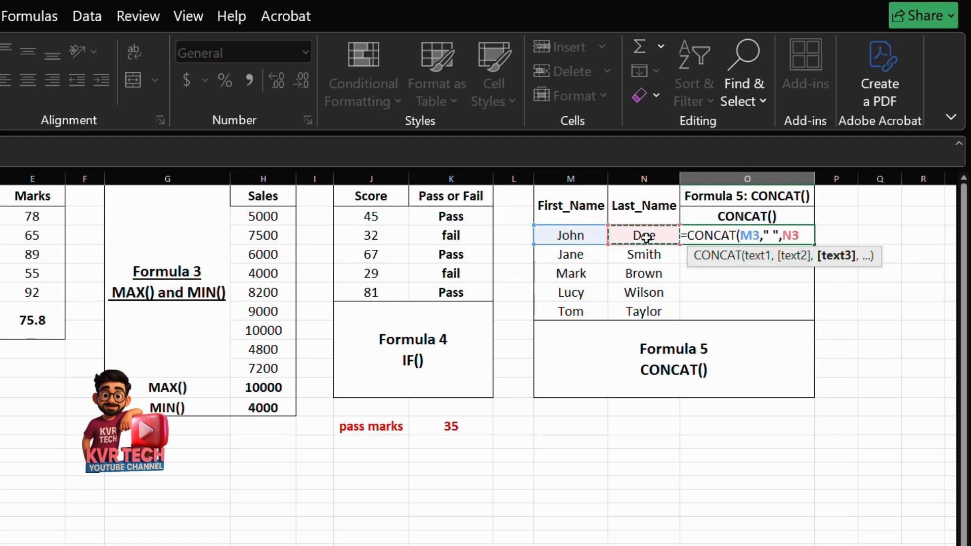
pyautogui.press('Return')
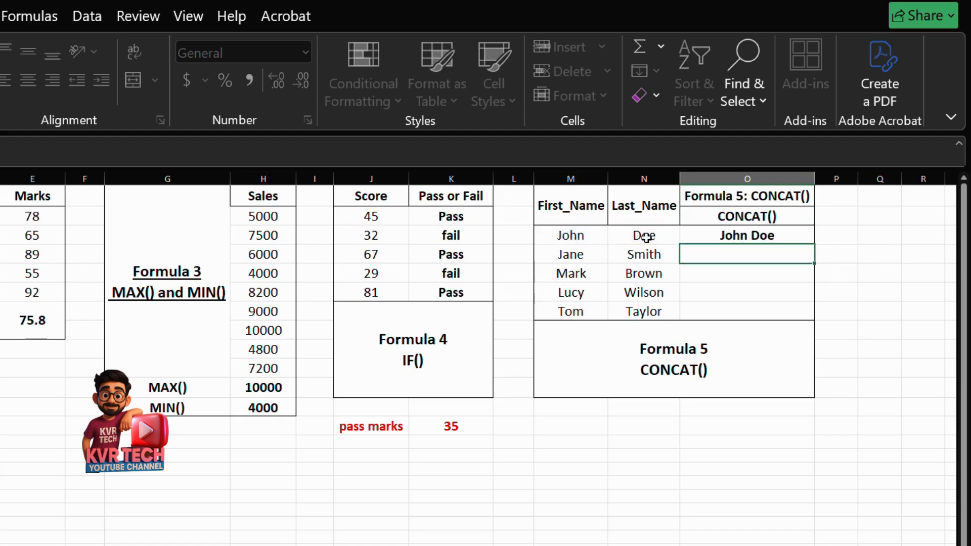
# Fill the CONCAT formula from O3 down to O7 for the remaining names.
pyautogui.click(751, 229)
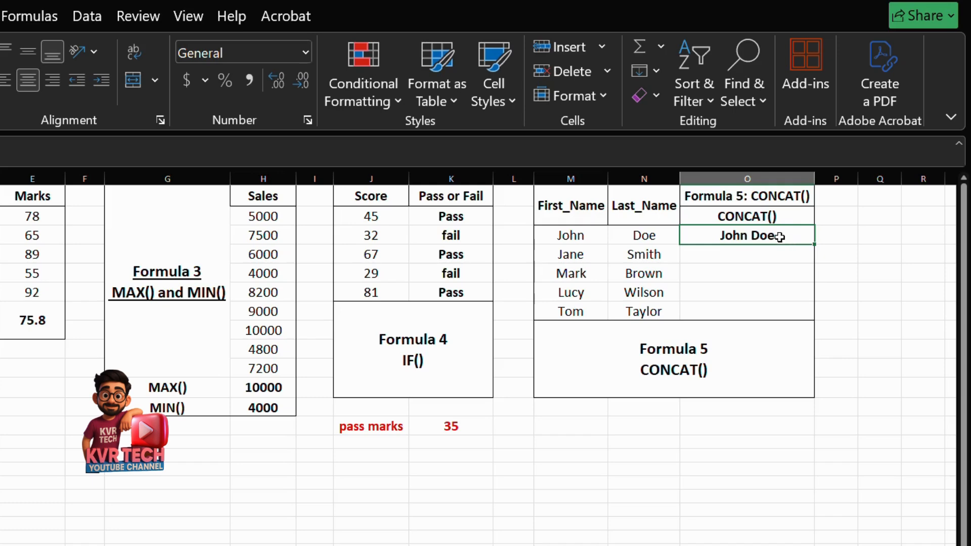
pyautogui.click(570, 237)
pyautogui.click(639, 230)
pyautogui.click(721, 234)
pyautogui.moveTo(816, 244); pyautogui.dragTo(812, 316)
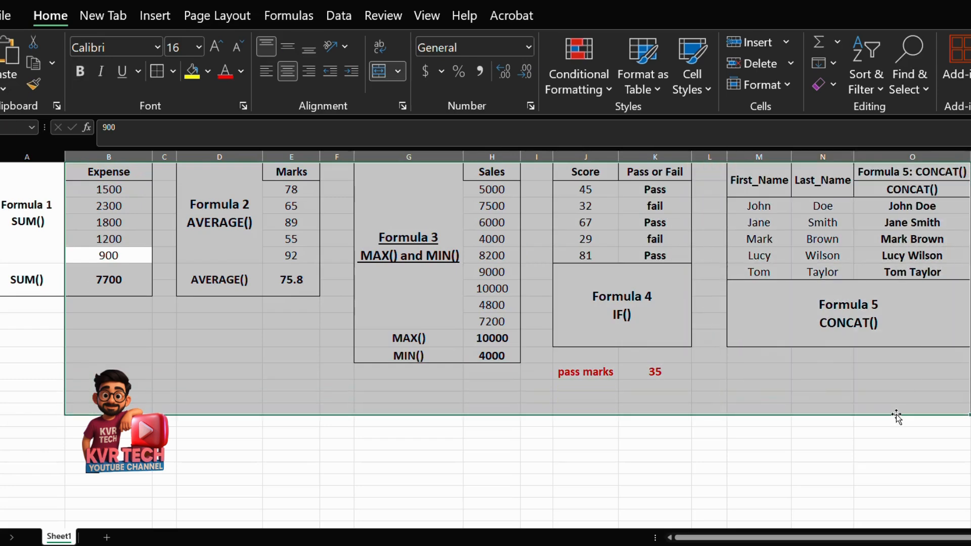
pyautogui.click(809, 464)
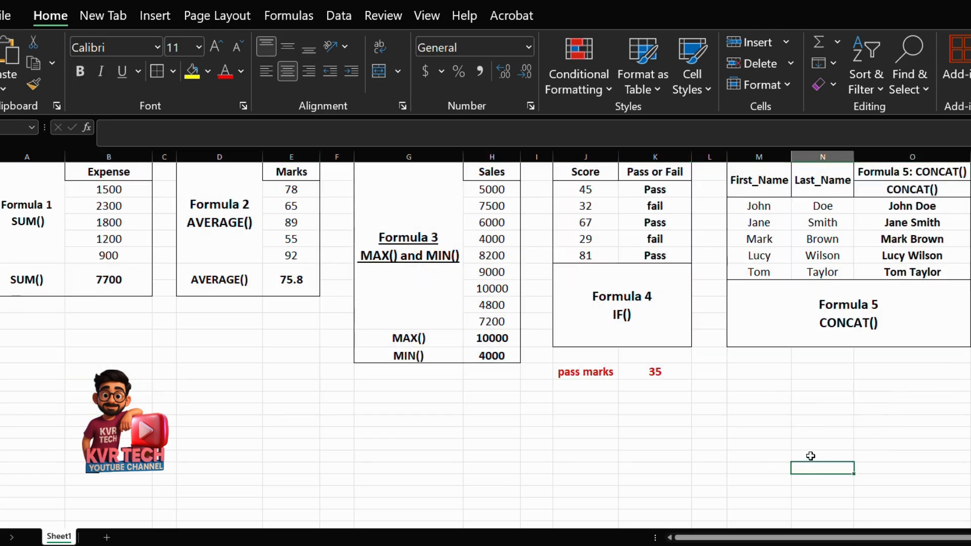